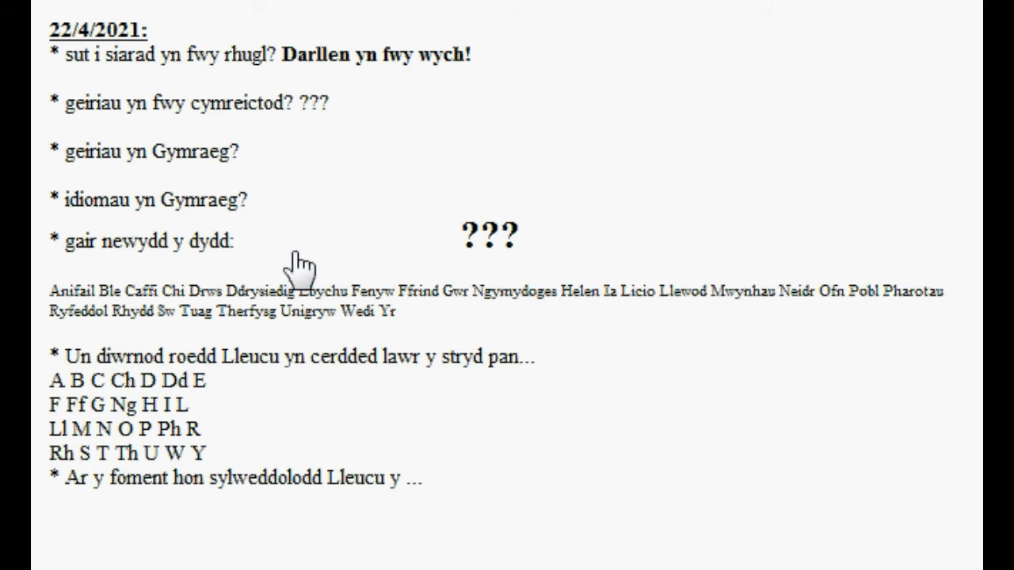
Step: Examine the English word list from its shortest entries at the end upward, and return to its start
left_click(223, 283)
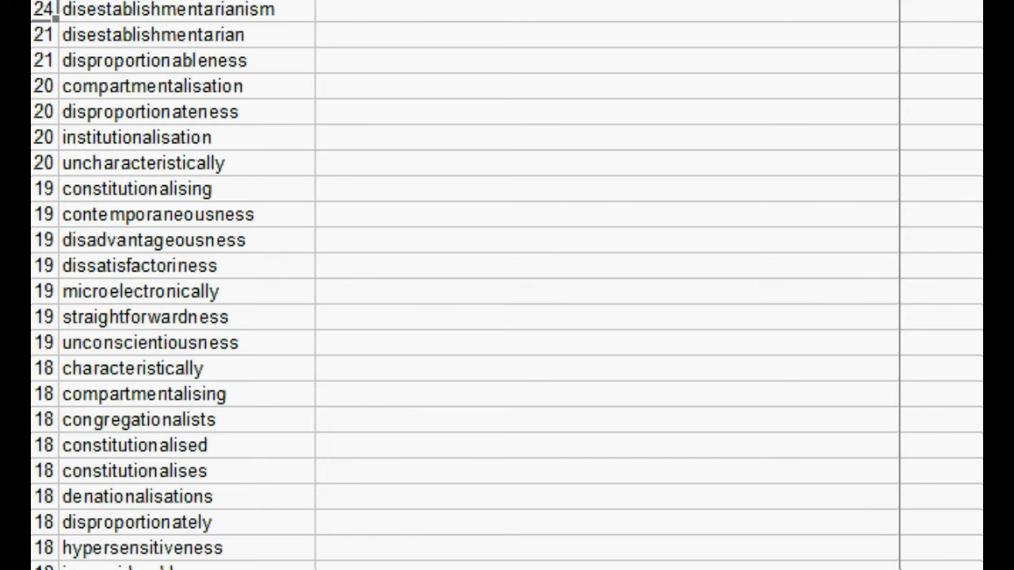
key("Right")
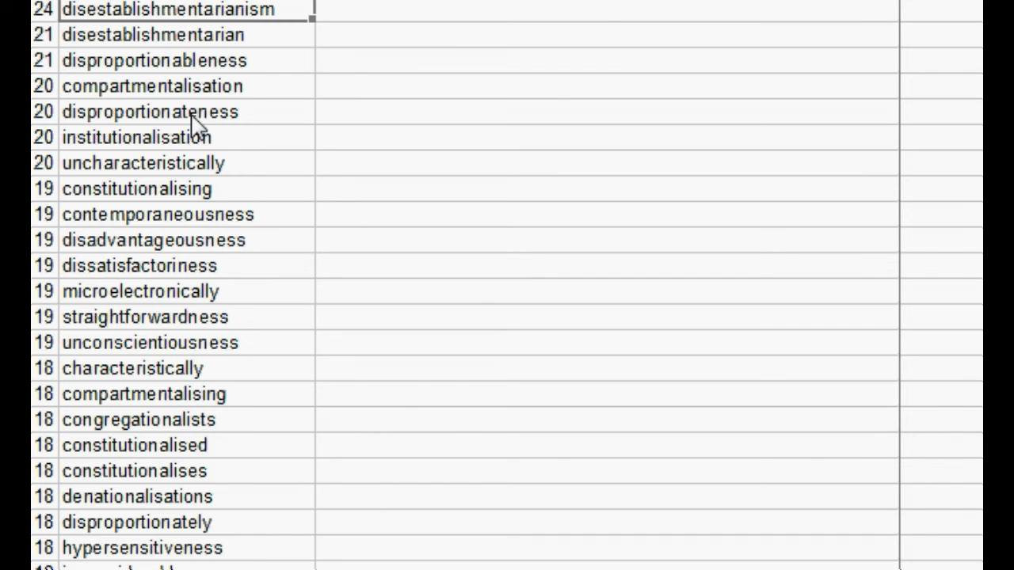
key("ctrl+Down")
key("Page_Up")
key("Page_Up")
key("Page_Up")
key("Page_Up")
key("Page_Up")
key("Page_Up")
key("Page_Up")
key("Page_Up")
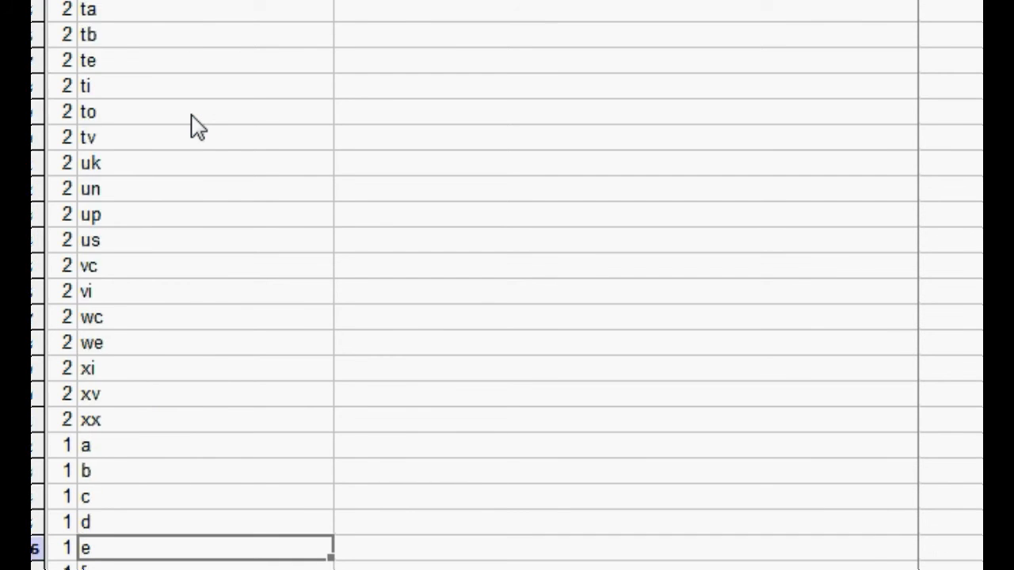
key("Page_Up")
key("Page_Up")
key("Page_Up")
key("Page_Up")
key("Page_Up")
key("Page_Up")
key("Page_Up")
key("Page_Up")
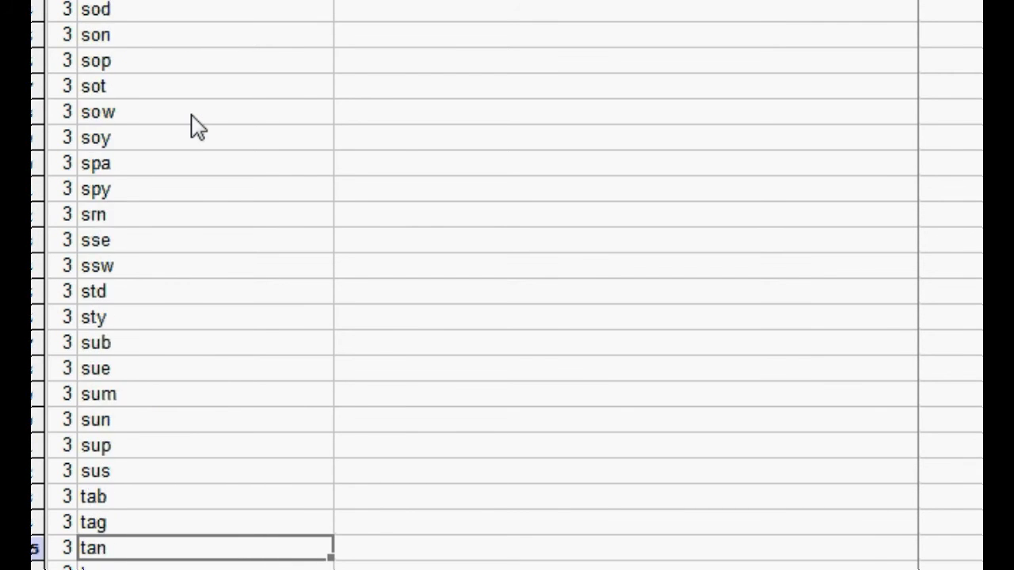
key("Page_Up")
key("Page_Up")
key("Page_Up")
key("Page_Up")
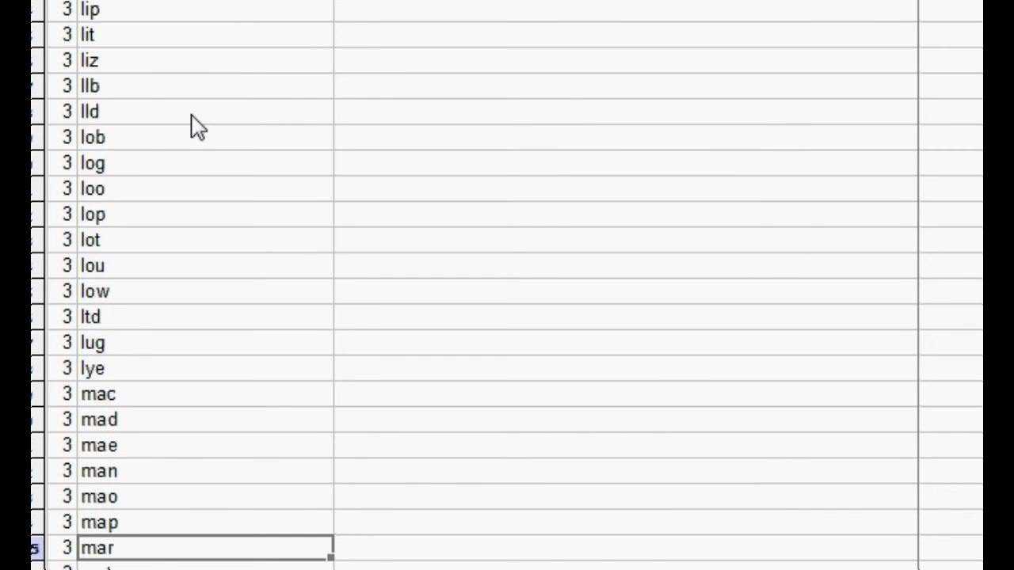
key("ctrl+Up")
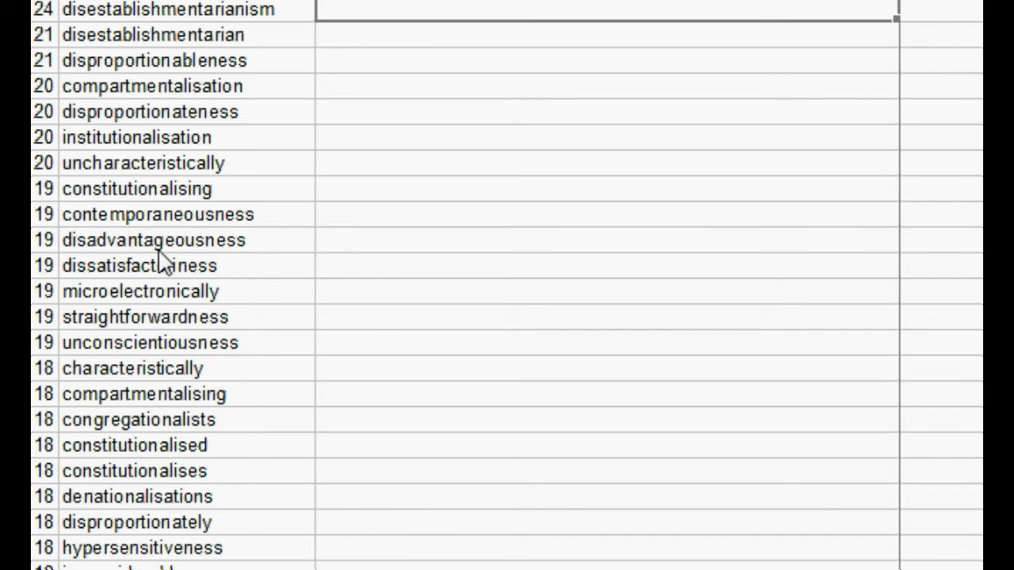
Step: Enter "an-sefydliad-wyriolaeth" as the Welsh translation beside disestablishmentarianism
type("an-")
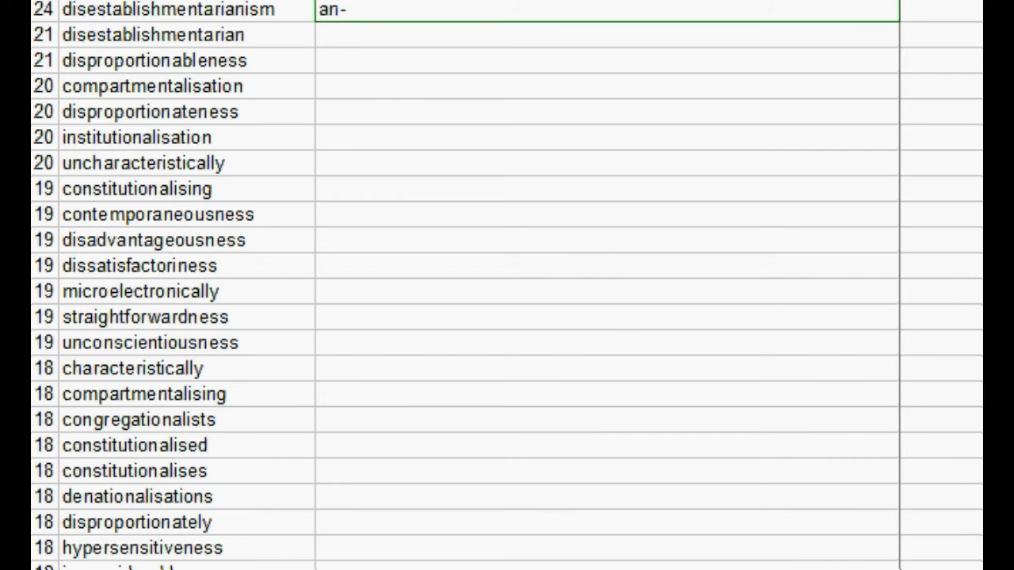
type("sefydliad")
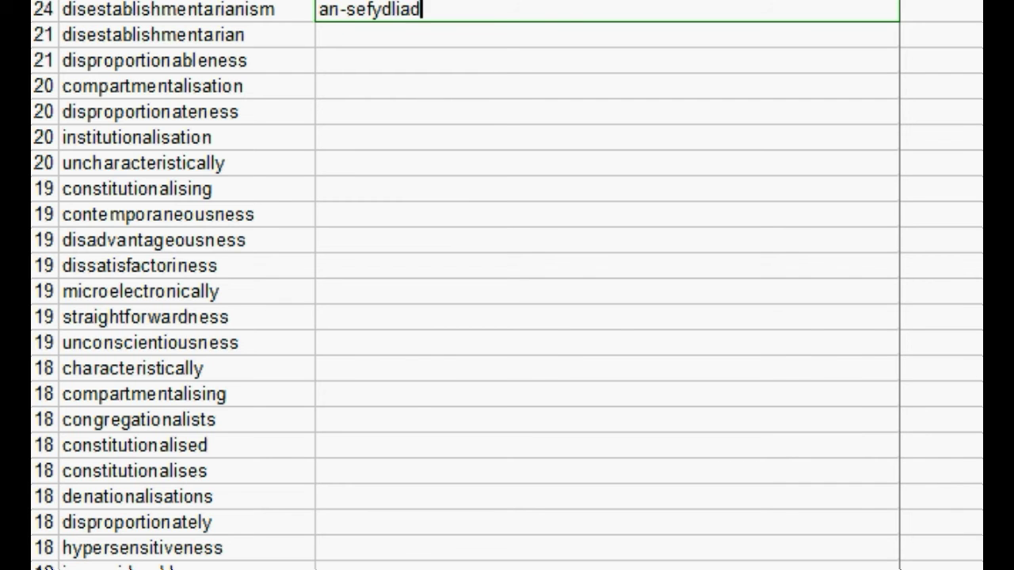
type("-")
type("wyr")
type("iolaeth")
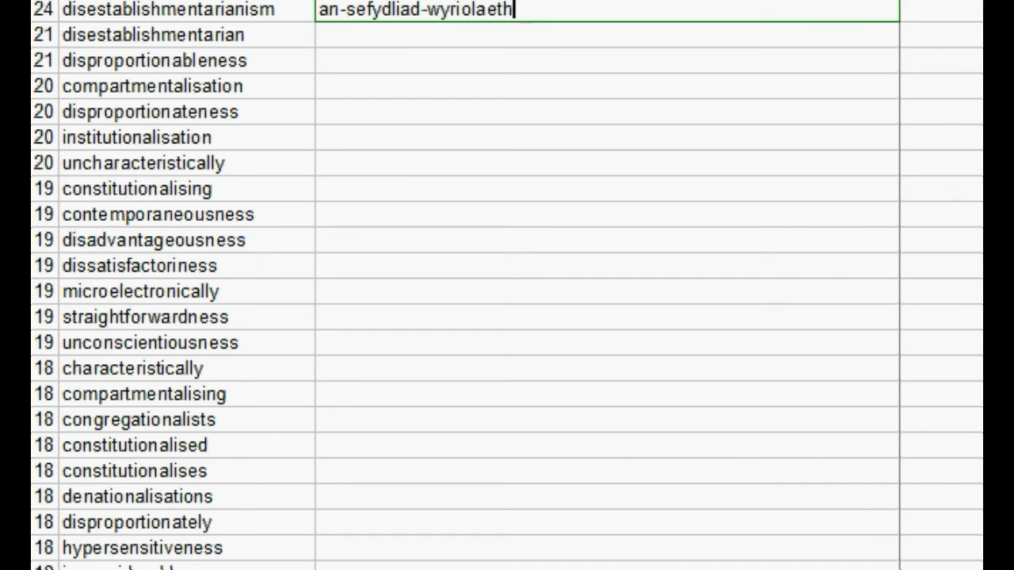
Step: Remove both hyphens from the disestablishmentarianism translation so it reads "ansefydliadwyriolaeth"
key("Home")
key("Right")
key("Right")
key("Delete")
left_click(416, 10)
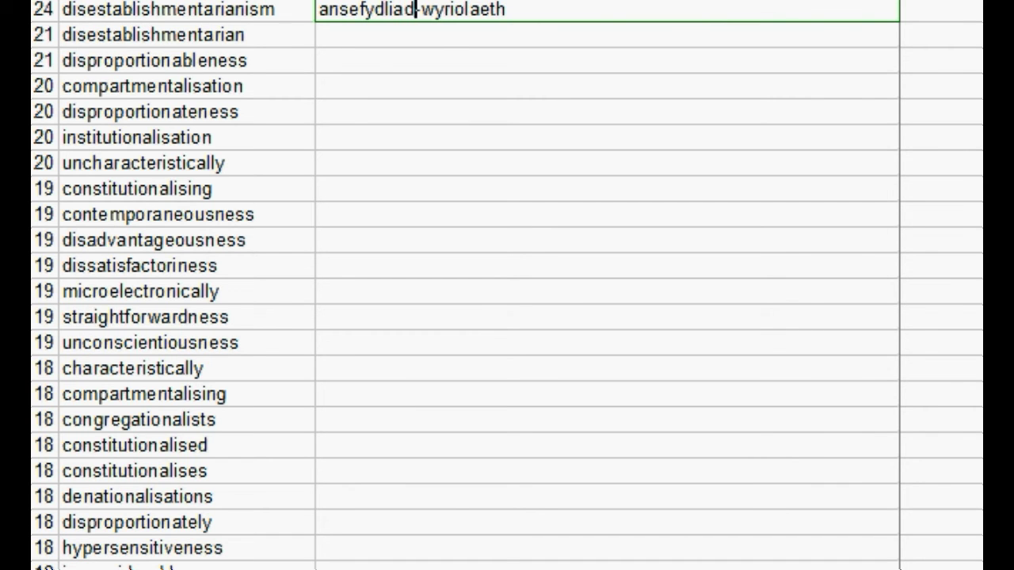
key("Delete")
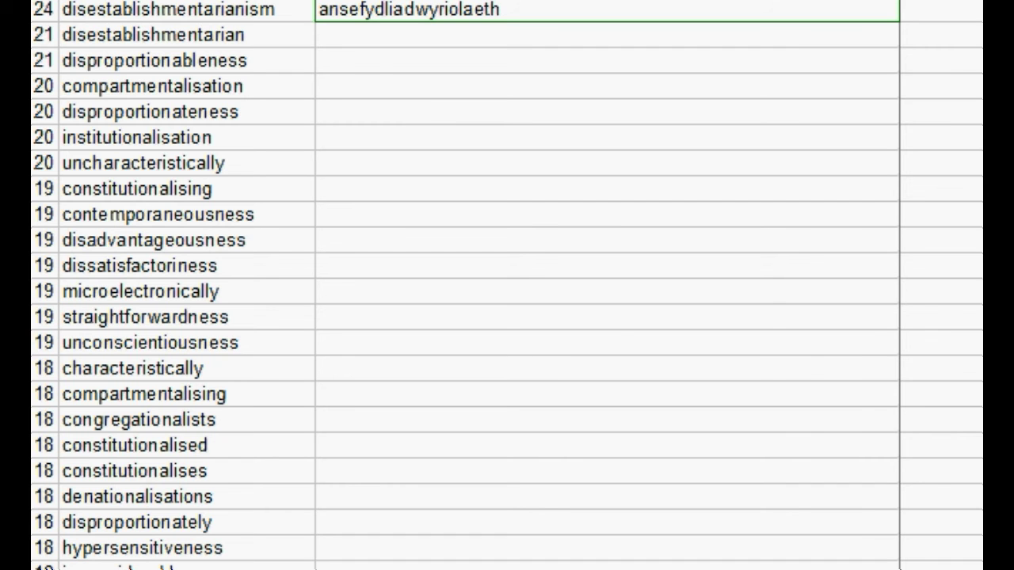
key("Return")
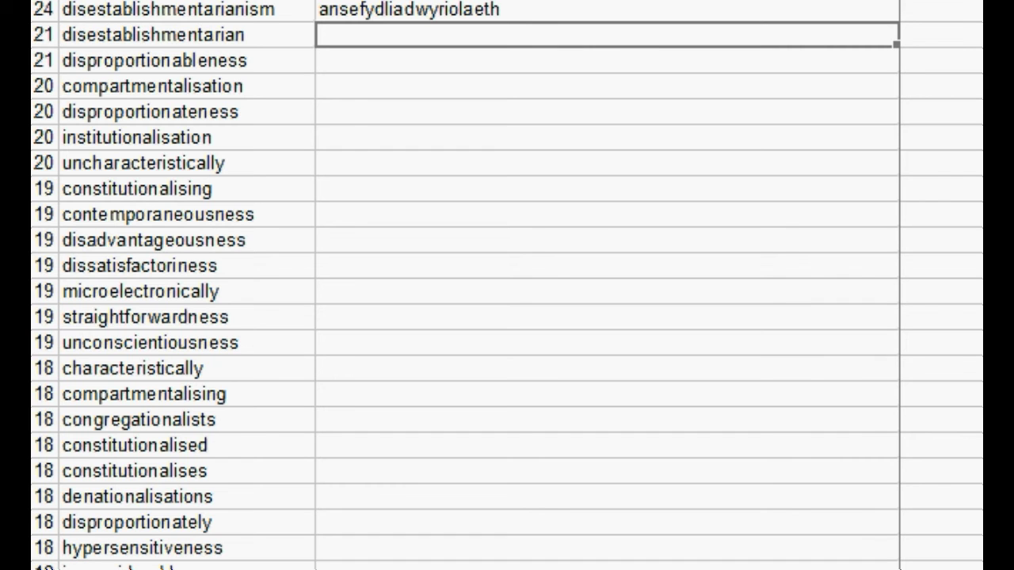
Step: Copy the translation "ansefydliadwyriolaeth" into the cell beside disestablishmentarian
left_click(607, 61)
left_click(607, 35)
left_click(607, 10)
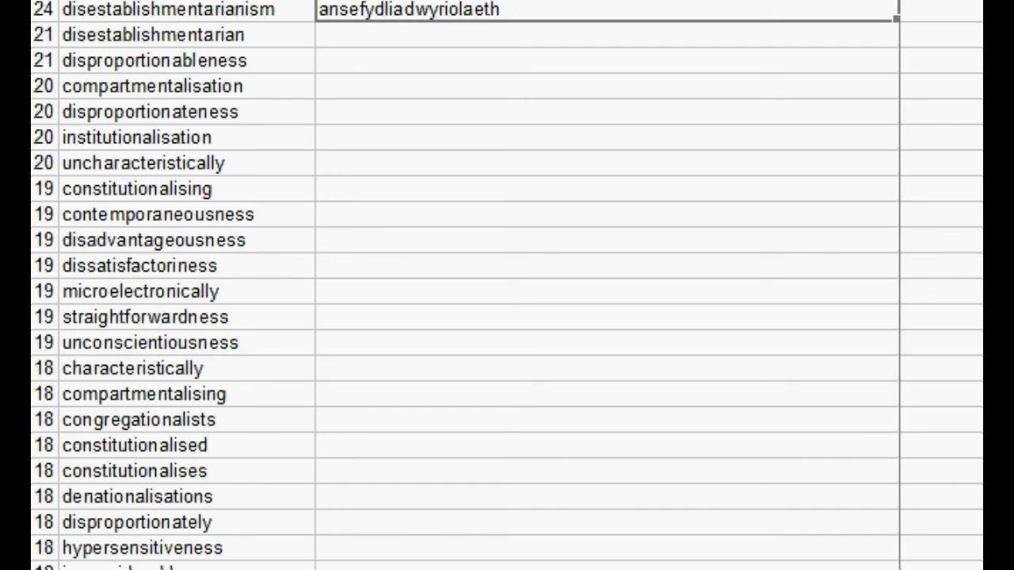
left_click(607, 35)
type("ansefydliadwyriolaeth")
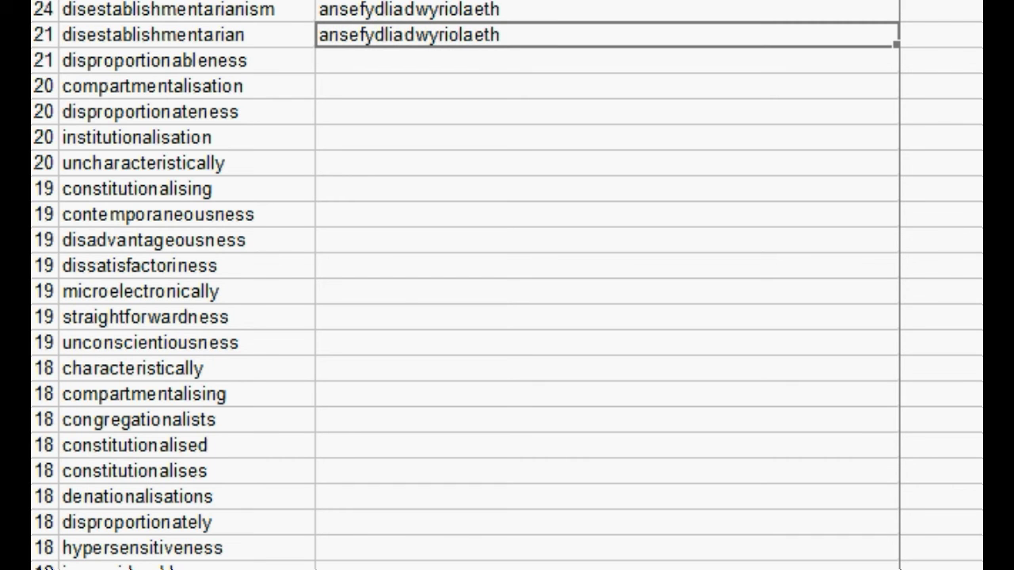
Step: Shorten the translation beside disestablishmentarian to "ansefydliadwyr"
key("F2")
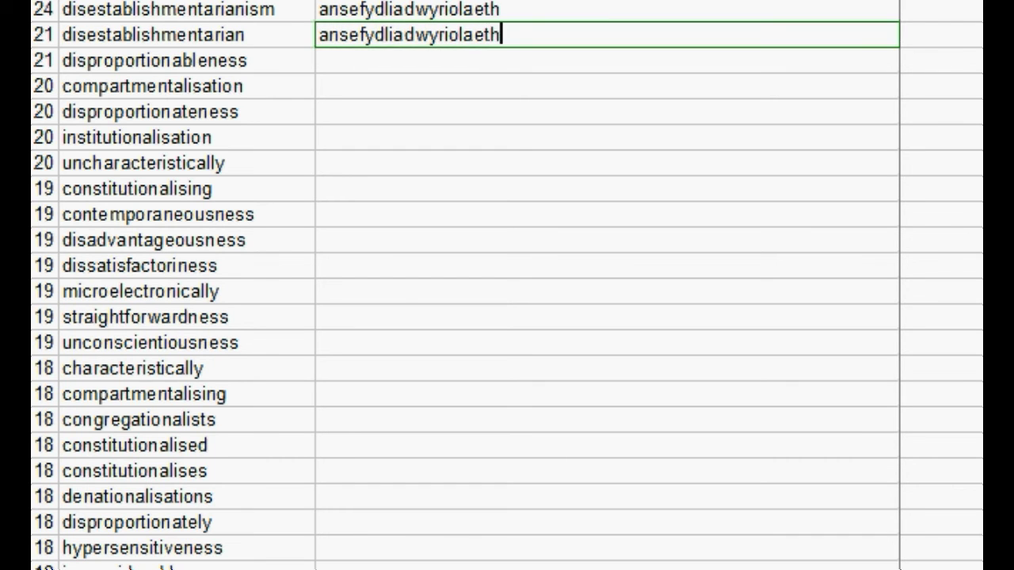
key("BackSpace")
key("BackSpace")
key("BackSpace")
key("BackSpace")
key("BackSpace")
key("BackSpace")
key("BackSpace")
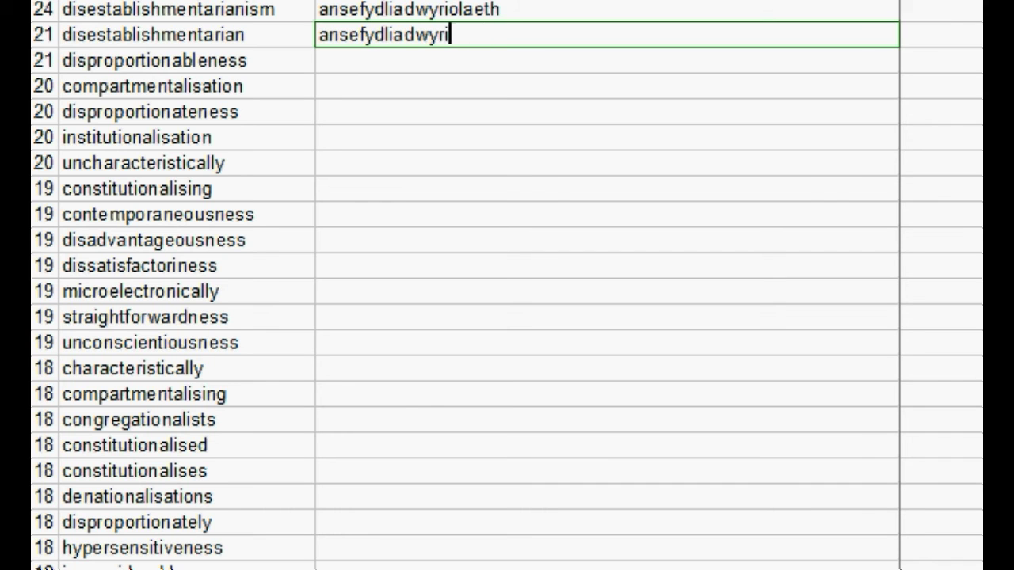
key("Return")
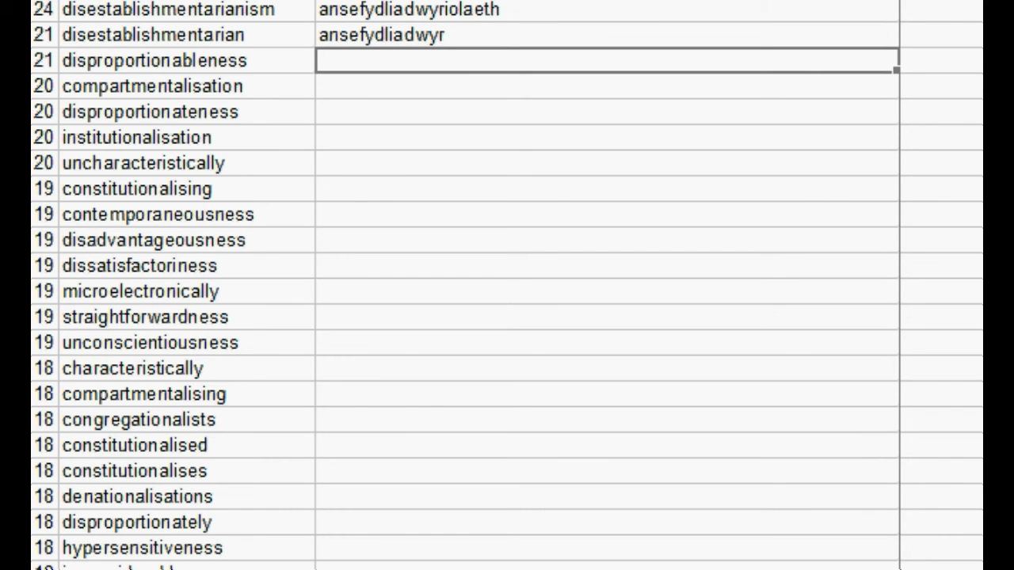
Step: Insert "rwydd" before "wyr" in the disestablishmentarian translation, making it "ansefydliadrwyddwyr"
key("Up")
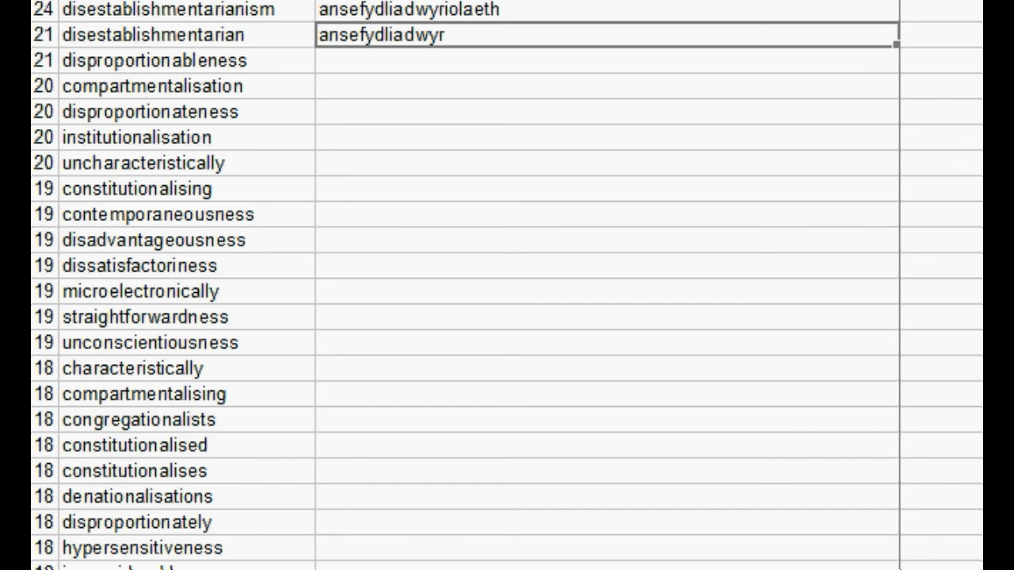
double_click(583, 49)
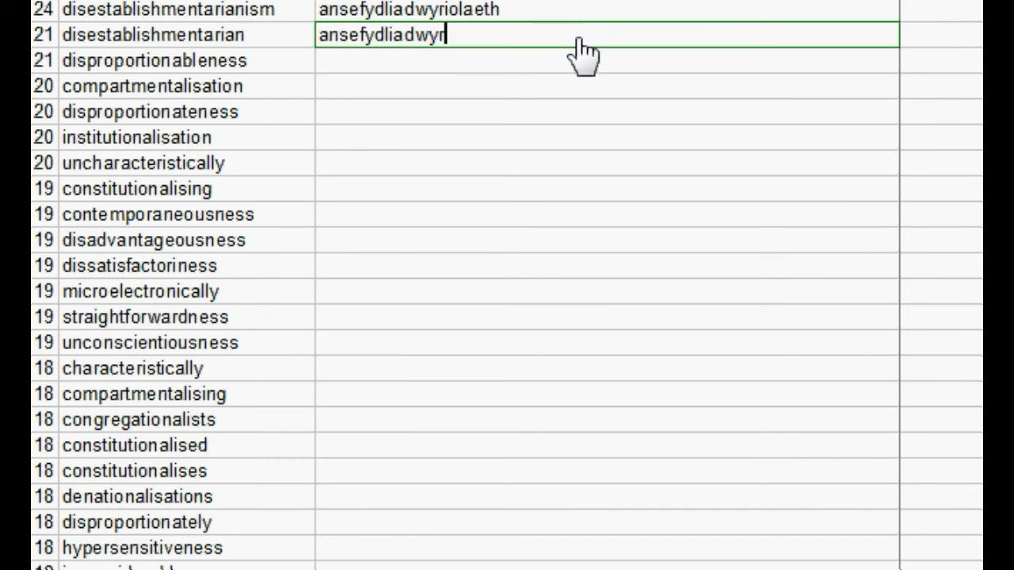
key("Left")
key("Left")
key("Left")
type("rwydd")
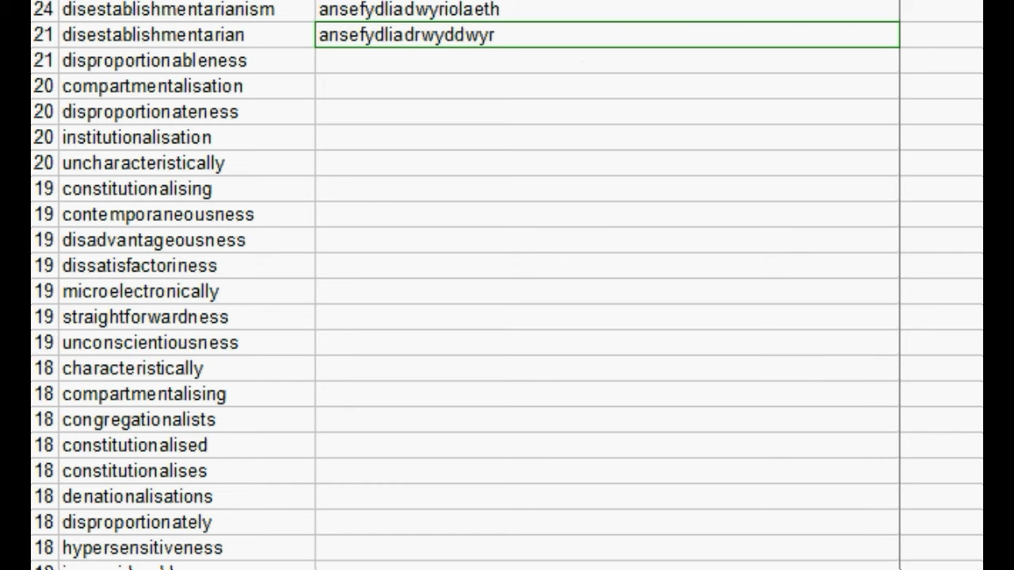
key("Return")
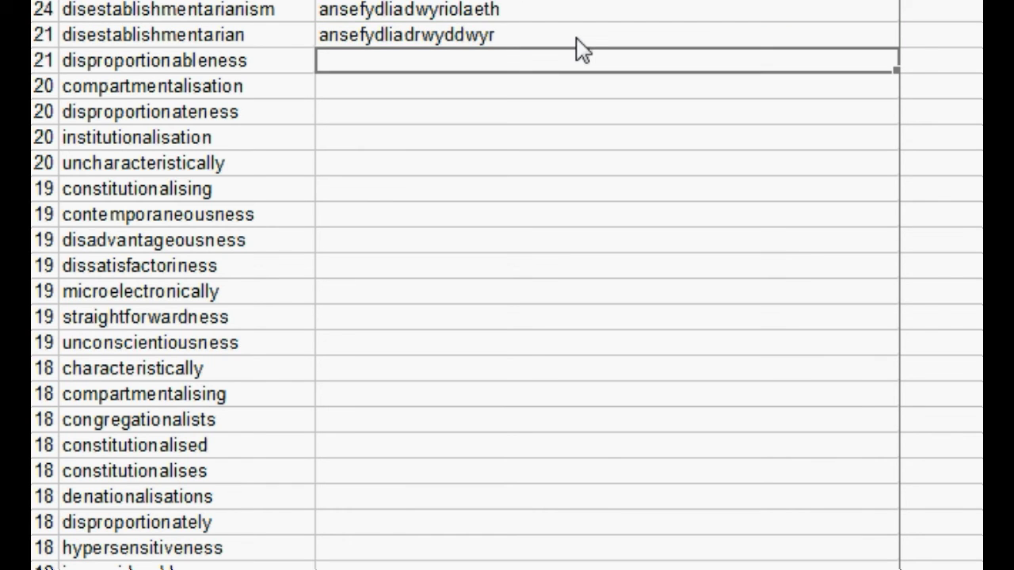
Step: Insert "rwydd" before "wyriolaeth" in the disestablishmentarianism translation, making it "ansefydliadrwyddwyriolaeth"
left_click(577, 38)
key("Up")
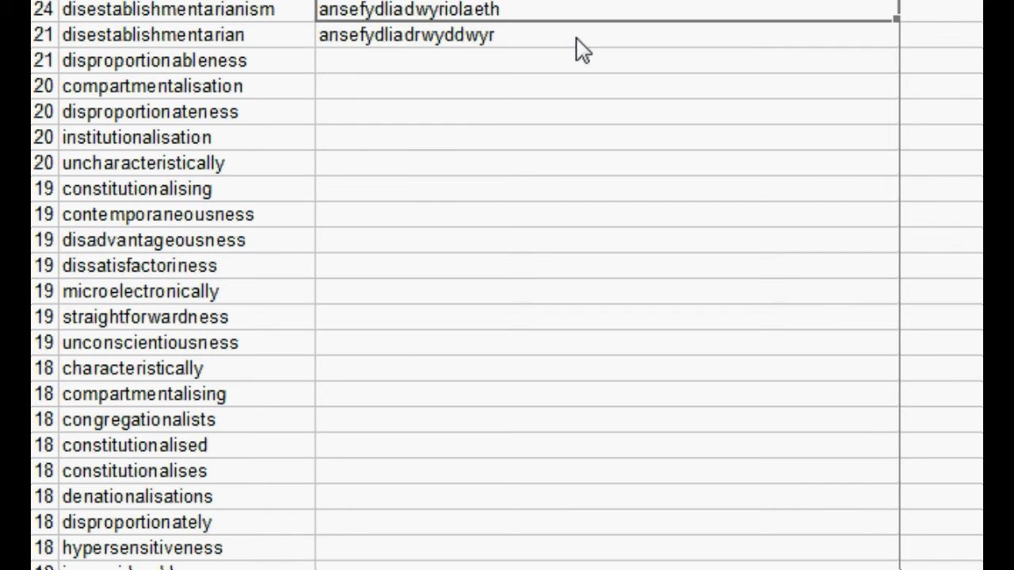
key("F2")
key("Left")
key("Left")
key("Left")
key("Left")
key("Left")
key("Left")
key("Left")
key("Left")
key("Left")
key("Left")
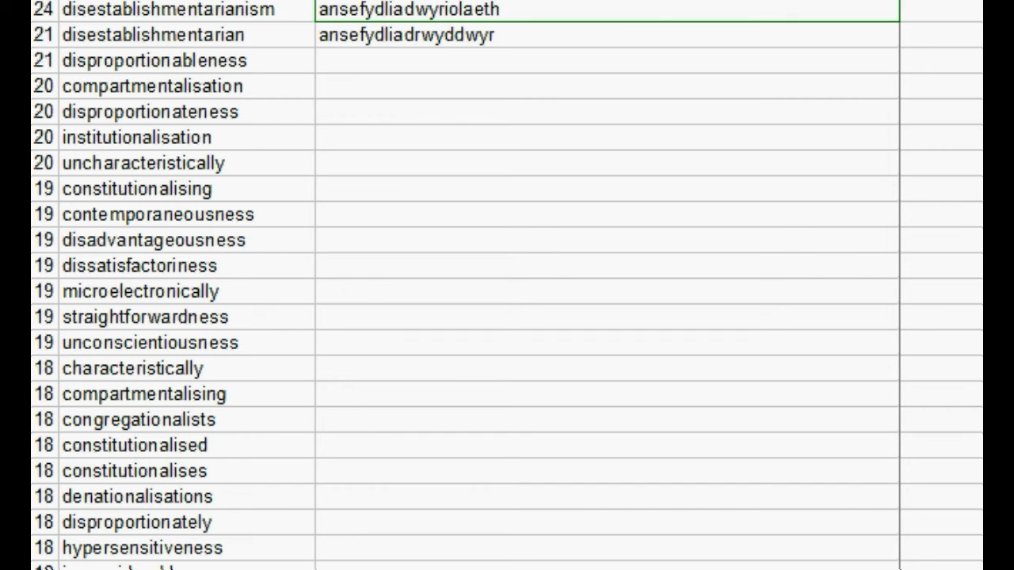
type("rwydd")
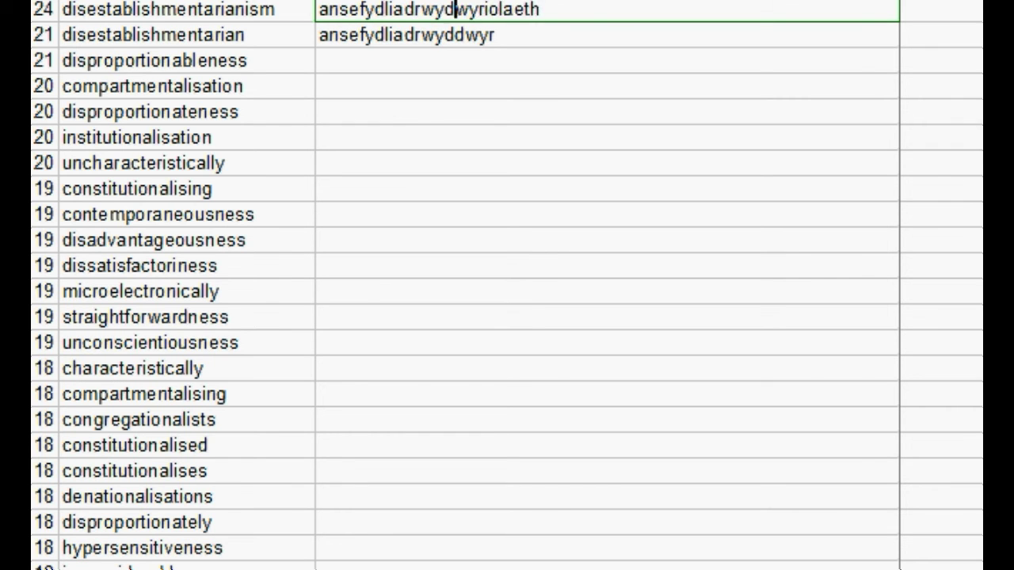
left_click(576, 38)
key("Down")
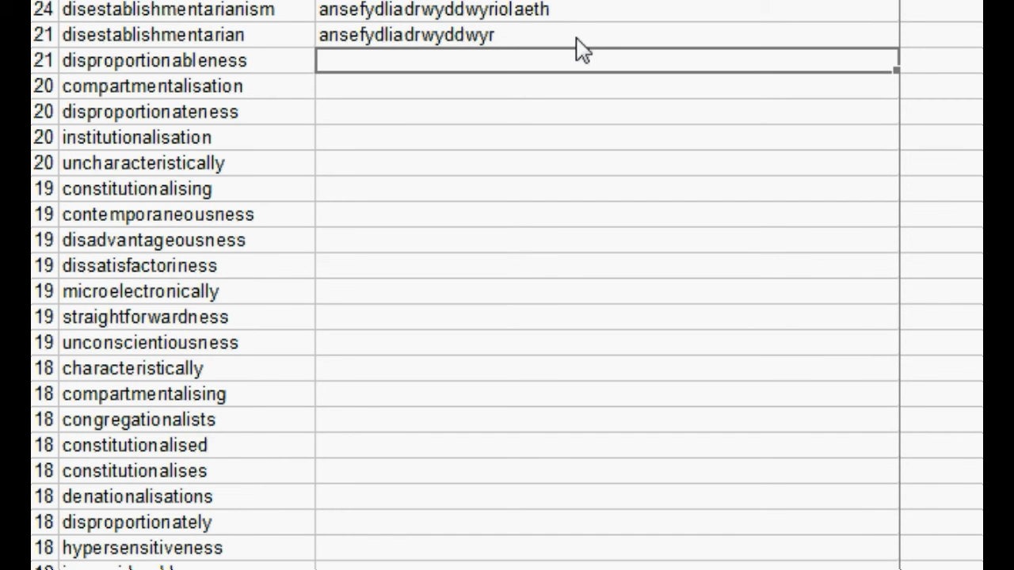
Step: Enter "an-gyfraneddadwyiolaeth" as the Welsh translation beside disproportionableness
type("an")
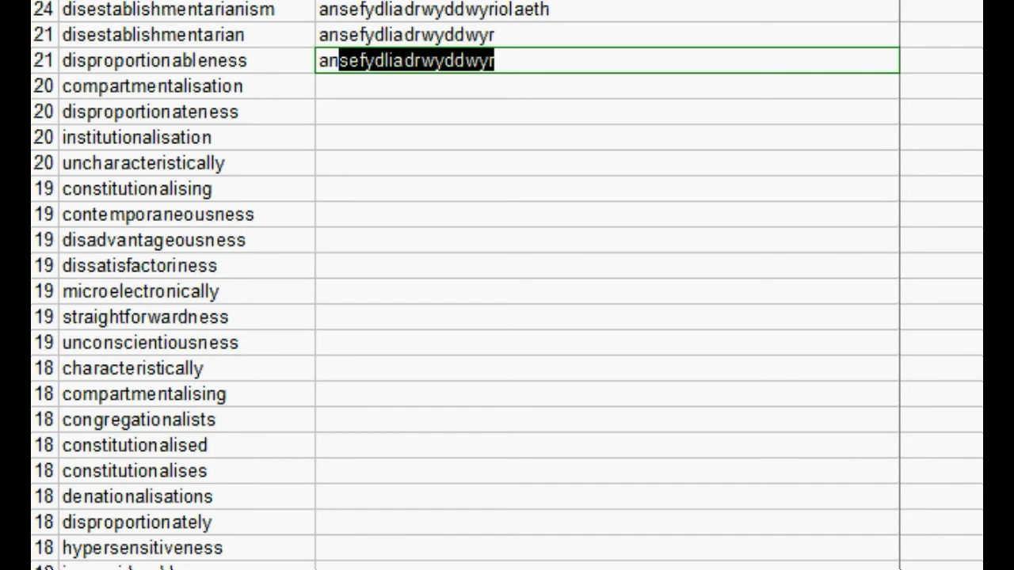
type("-")
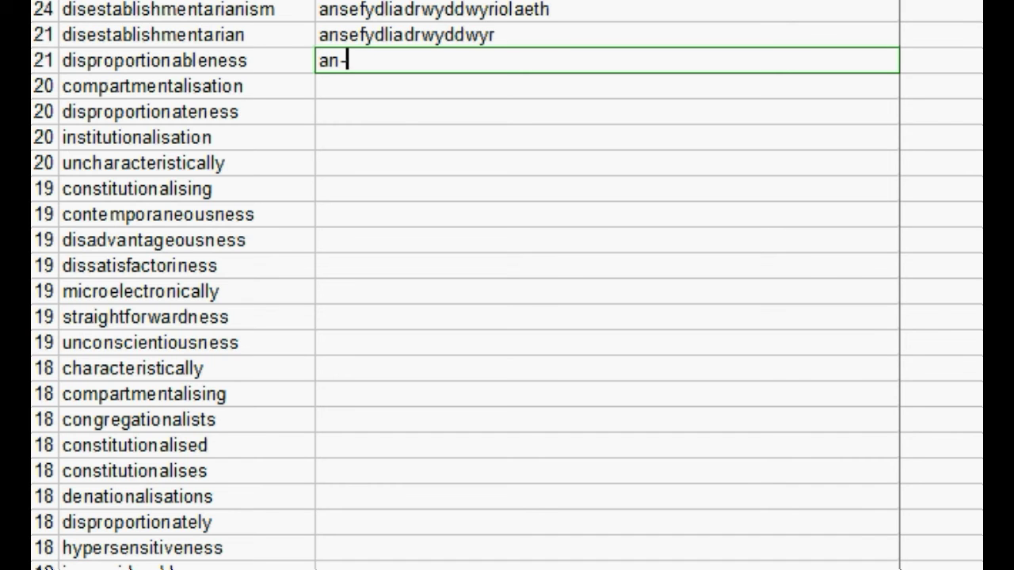
type("gyfranedd")
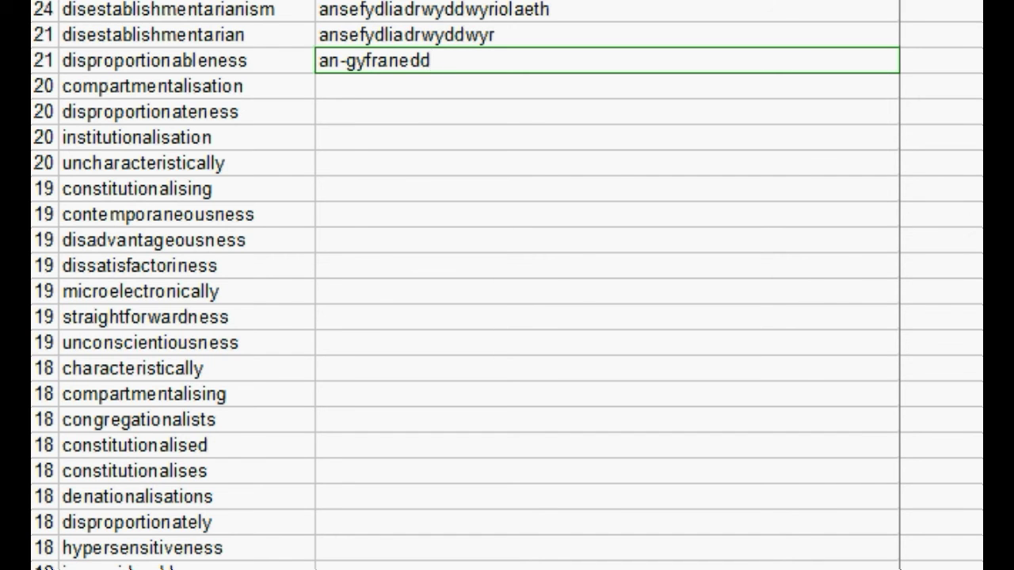
type("adwy")
type("iolaeth")
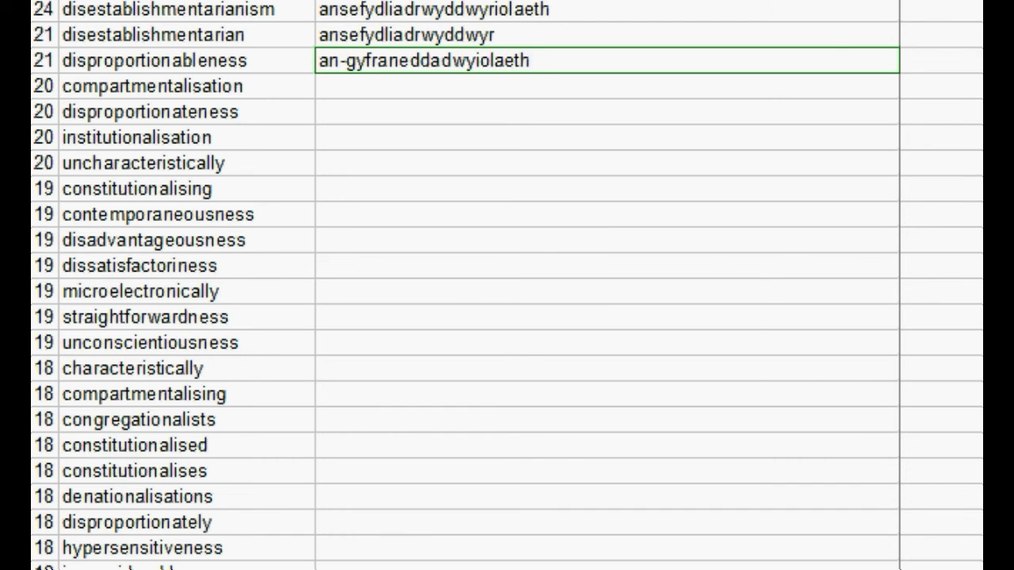
Step: Remove the hyphen from the disproportionableness translation so it reads "angyfraneddadwyiolaeth"
key("Home")
key("Right")
key("Right")
key("Delete")
key("Return")
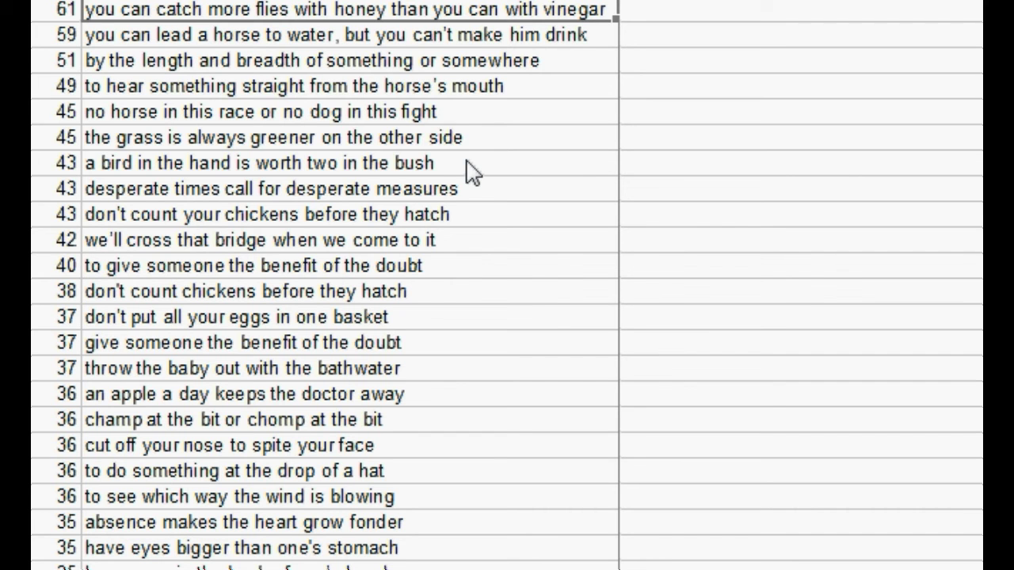
Step: Enter "yr ydych chi'n cipio mwy o wybed gyda mel nag y gallech gyda'r finegr" as the Welsh translation beside the honey and vinegar idiom
key("Right")
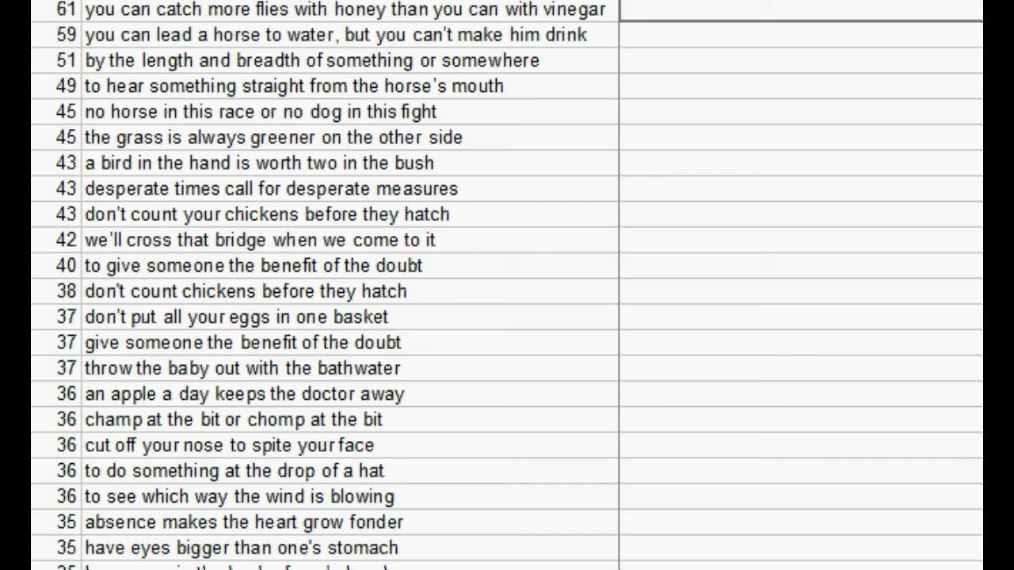
type("yr dy")
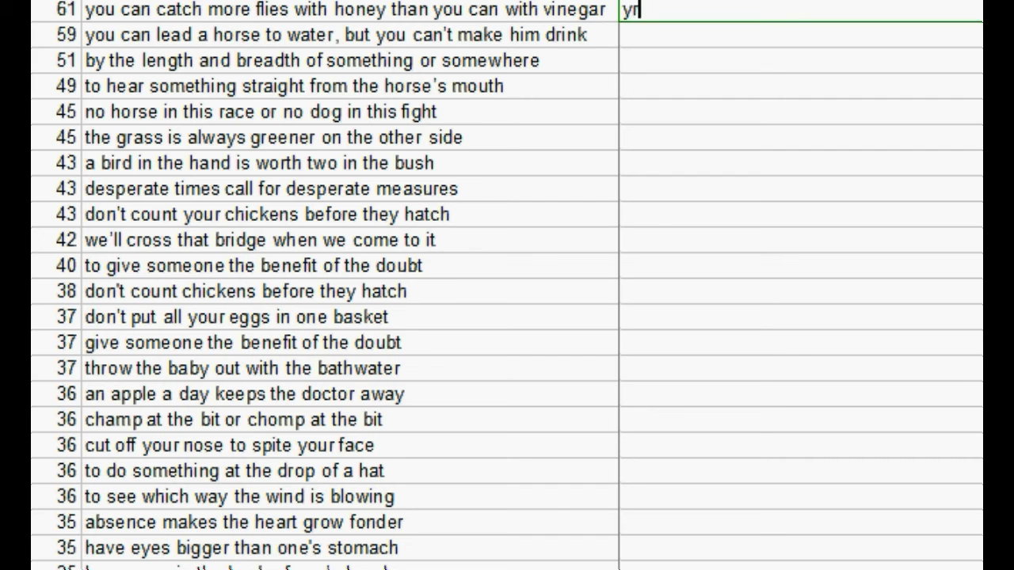
key("BackSpace")
key("BackSpace")
type("ydych chi'n ")
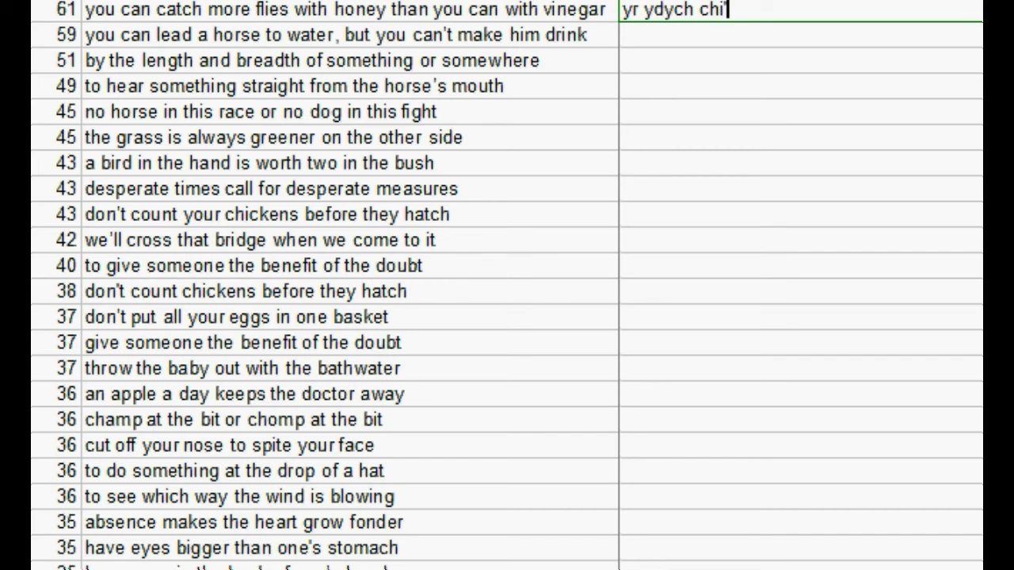
type("cipio mwy o")
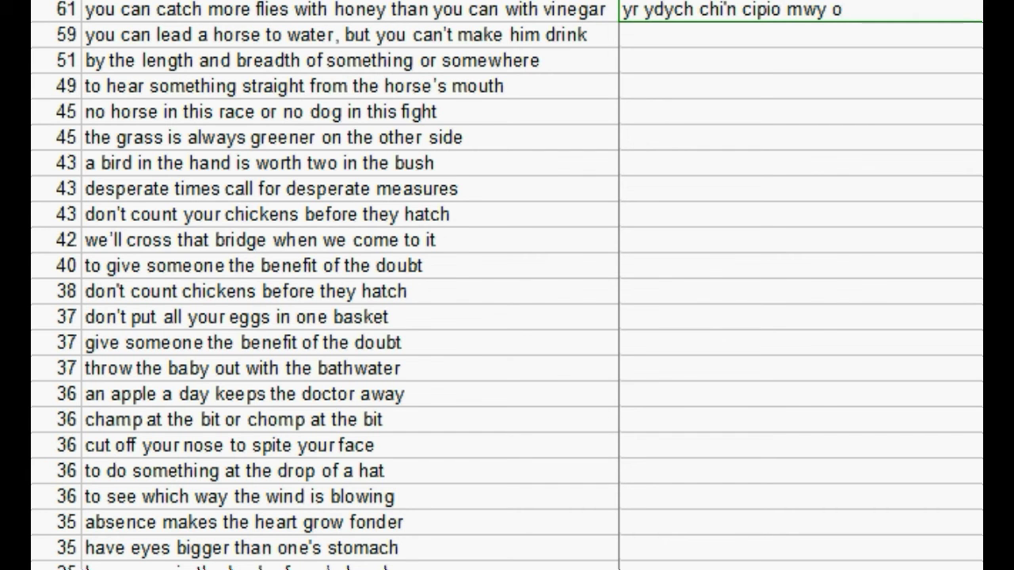
type(" wybed gyda")
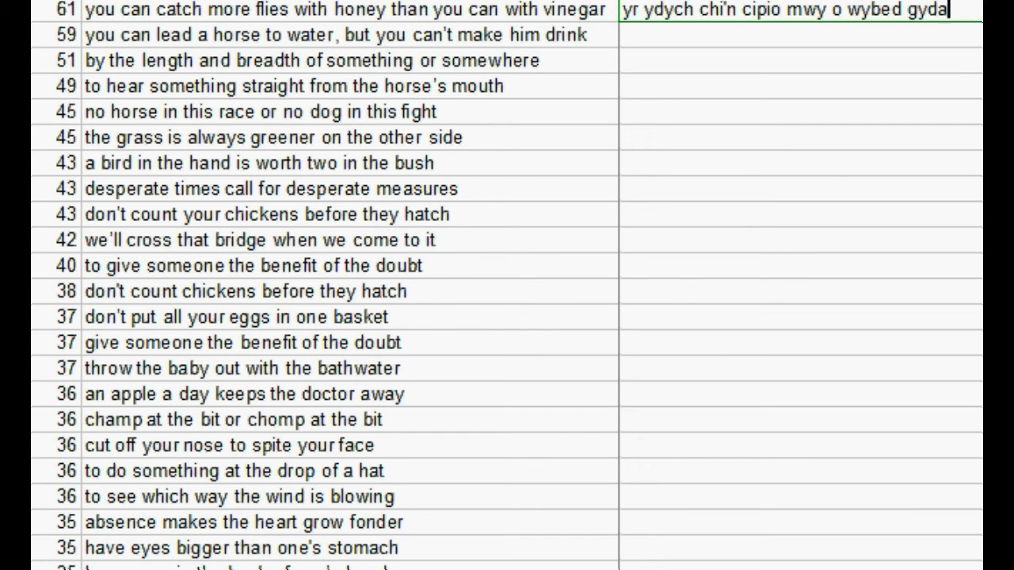
type(" mel")
key("Return")
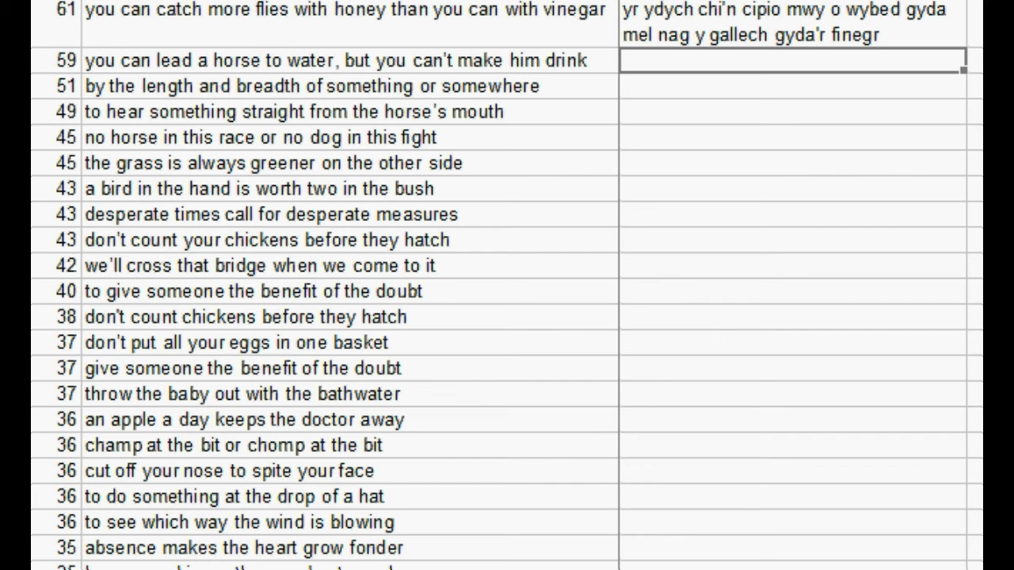
Step: Begin the Welsh translation beside the idiom about leading a horse to water with "yr ydych chi'n arwain ceffyl i ddwr,"
type("yr ydych chi'n cipio mwy o wybed gyda mel nag y gallech gyda'r finegr")
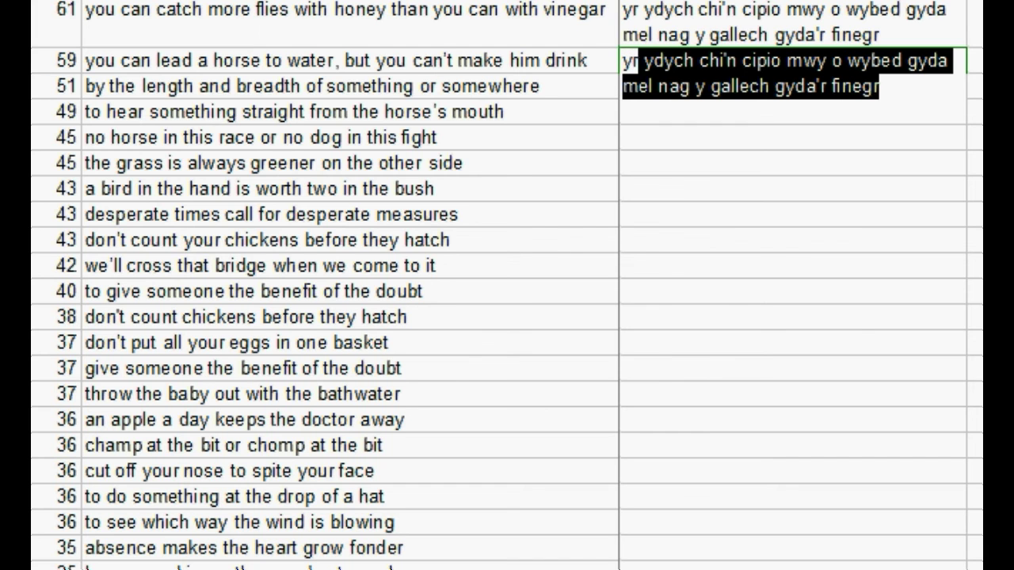
key("shift+Right")
key("shift+Right")
key("shift+Right")
key("shift+Right")
key("shift+Right")
key("shift+Right")
key("shift+Right")
key("shift+Right")
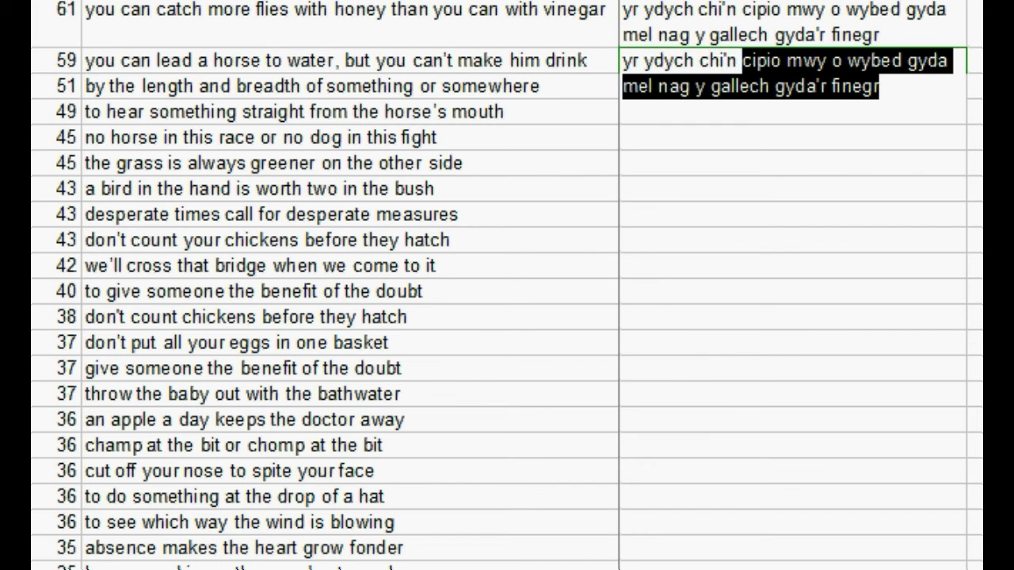
type("arwain")
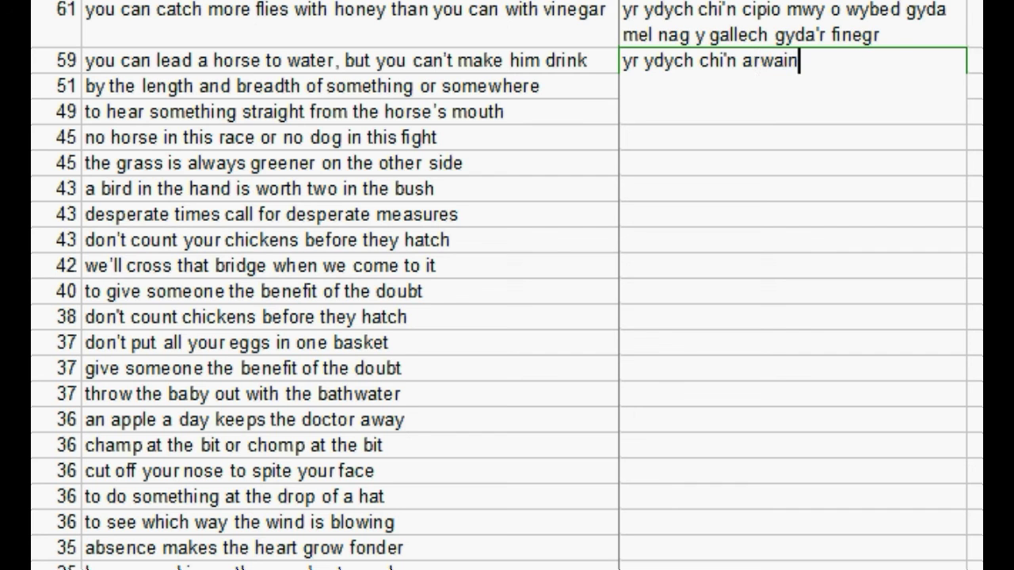
type(" ceffyl i")
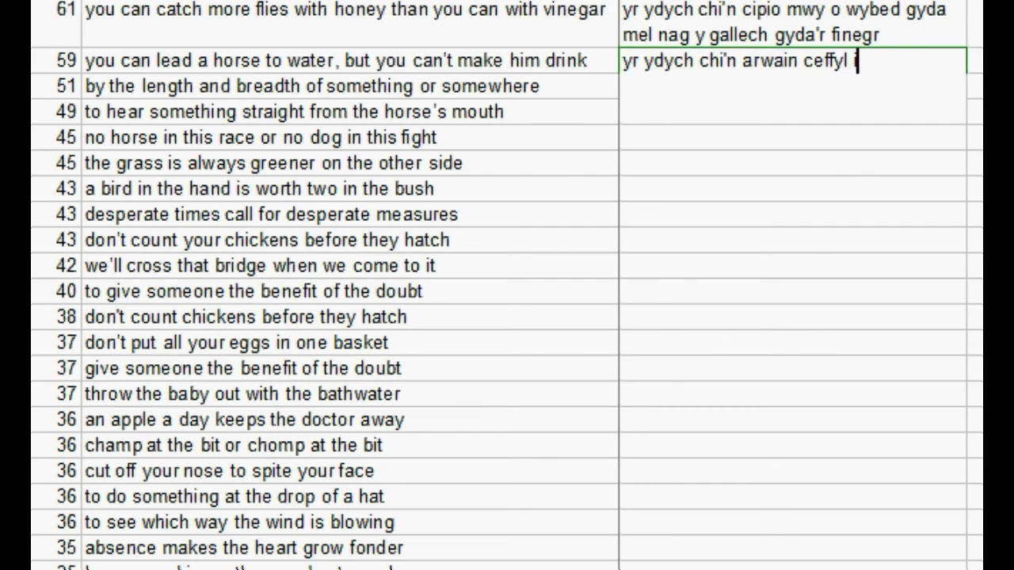
type(" ddwr,")
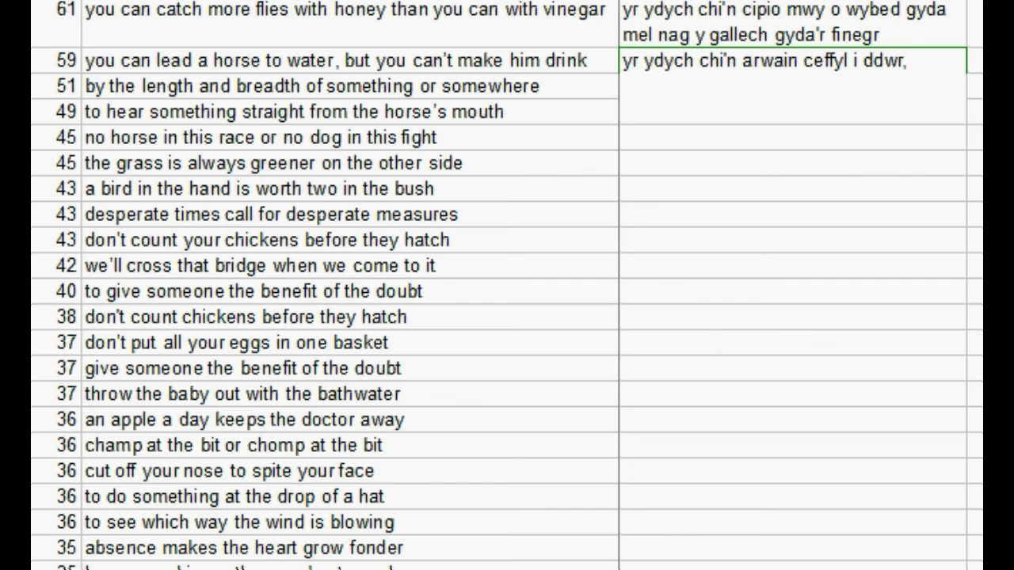
Step: Complete the horse idiom's translation with "ond dydych chi ddim yn ei wneud i yfed"
type(" ond d")
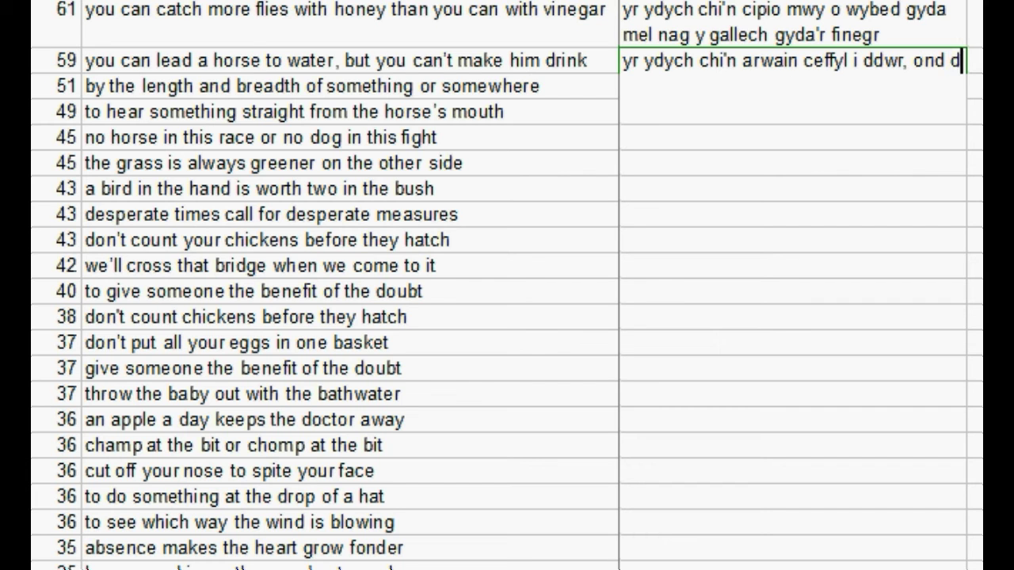
type("ydych")
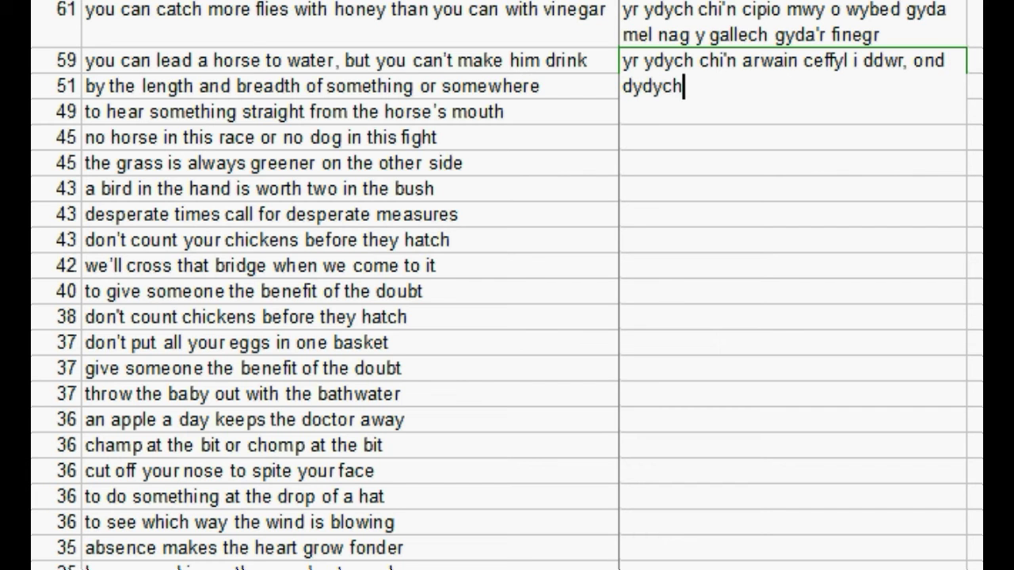
type(" chi d")
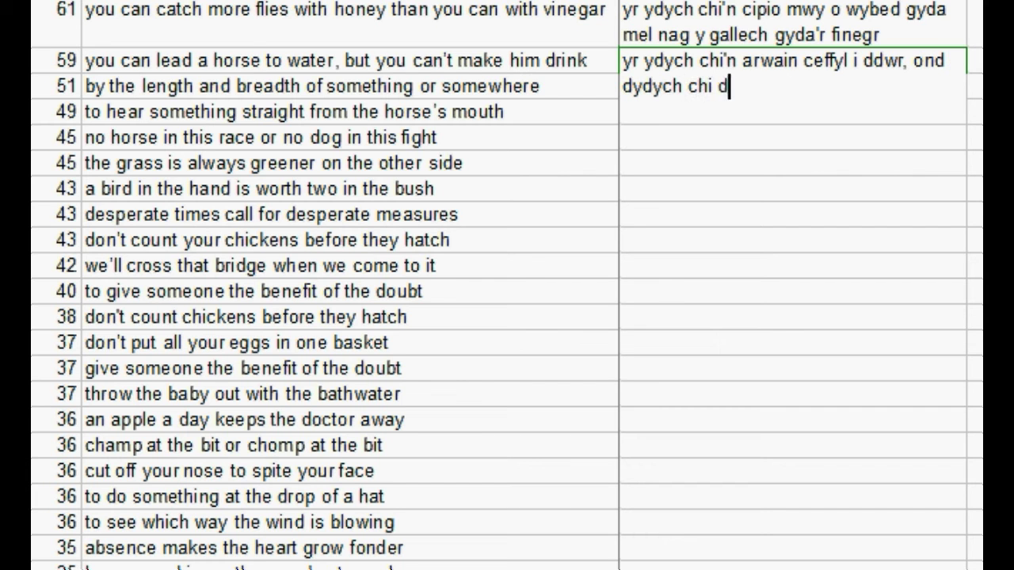
type("dim y")
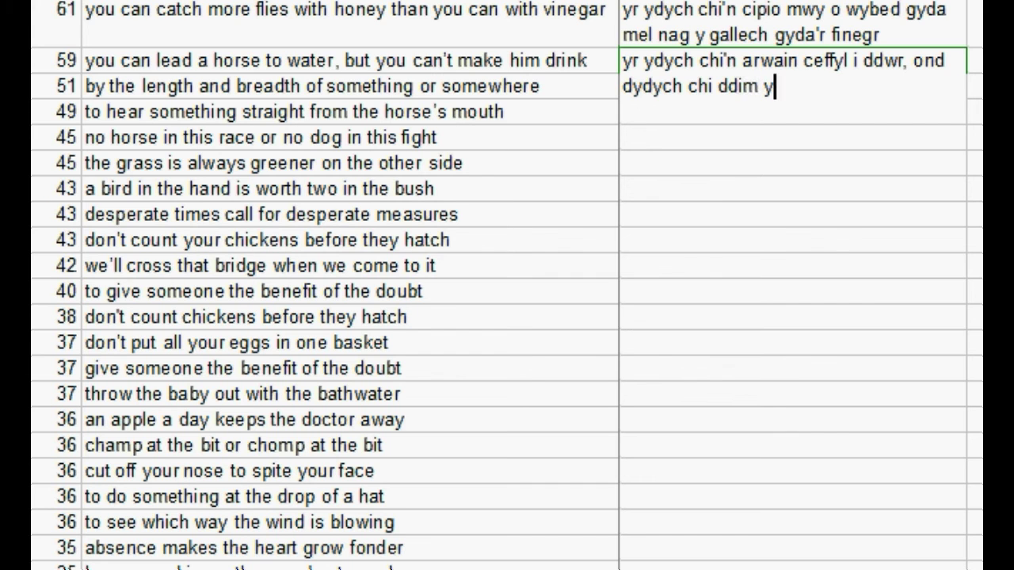
type("n ei wne")
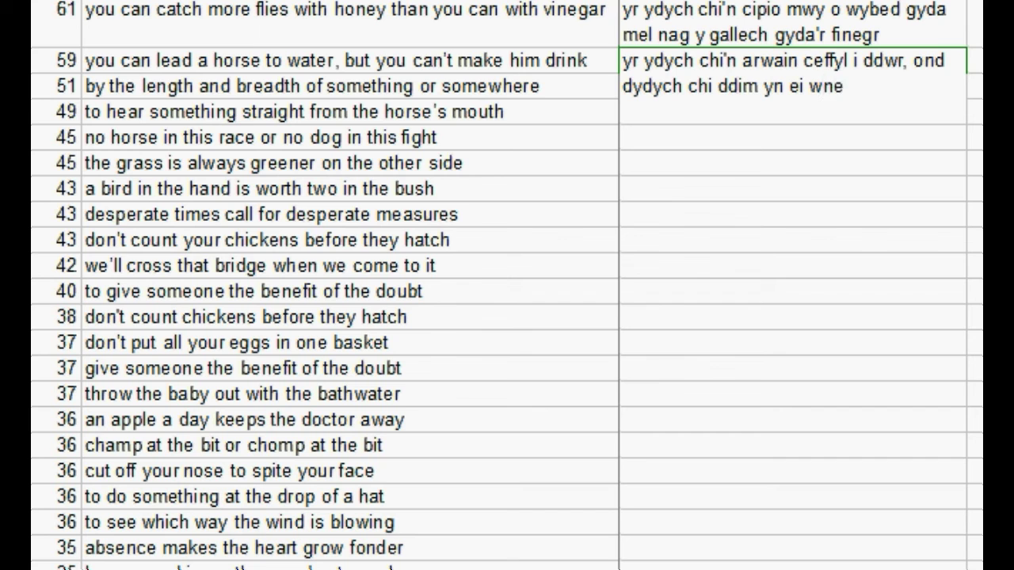
type("ud i ye")
key("BackSpace")
type("fed")
key("Return")
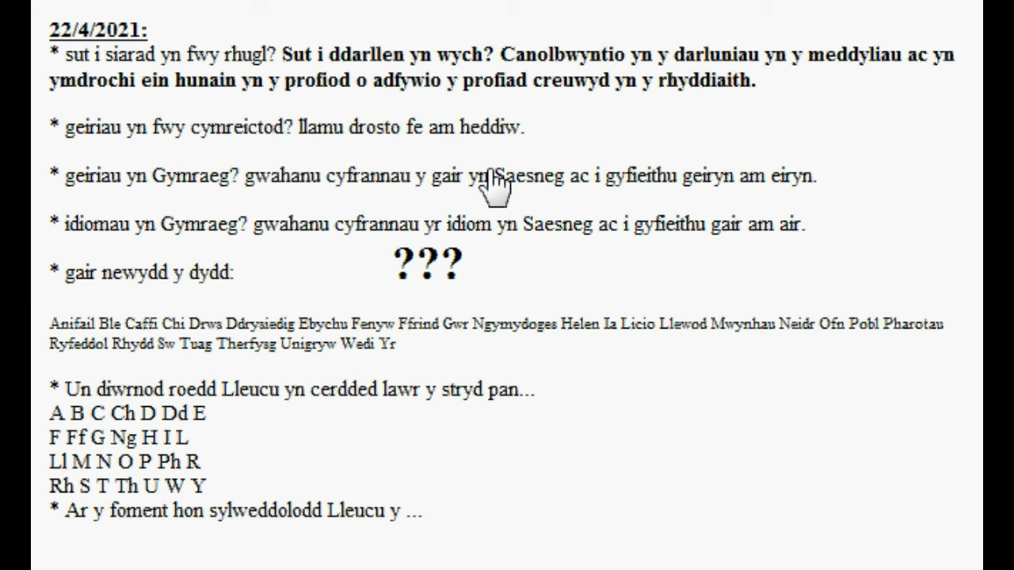
Step: In the notes document dated 22/4/2021, delete the large "???" after "gair newydd y dydd:"
key("BackSpace")
key("BackSpace")
key("BackSpace")
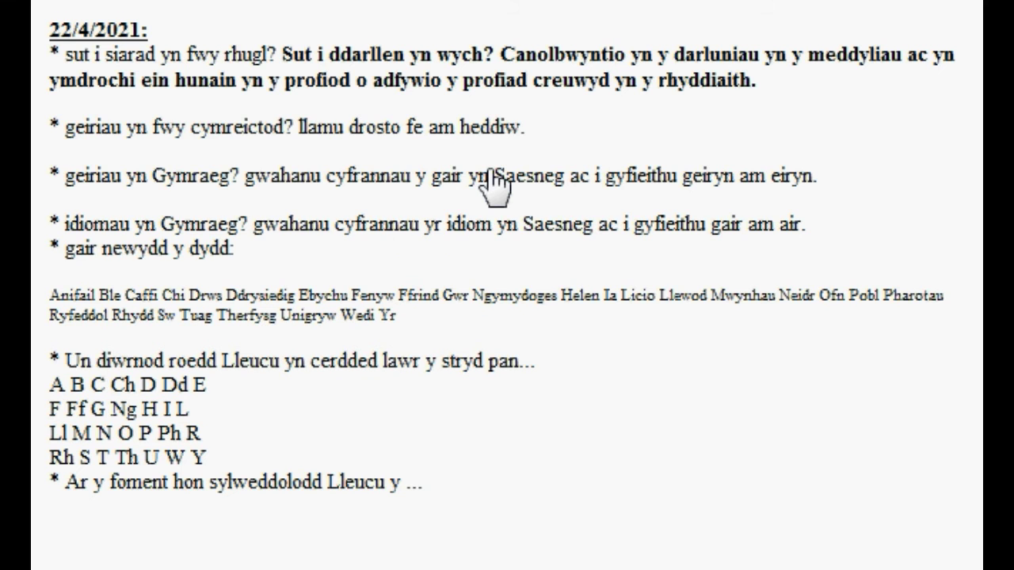